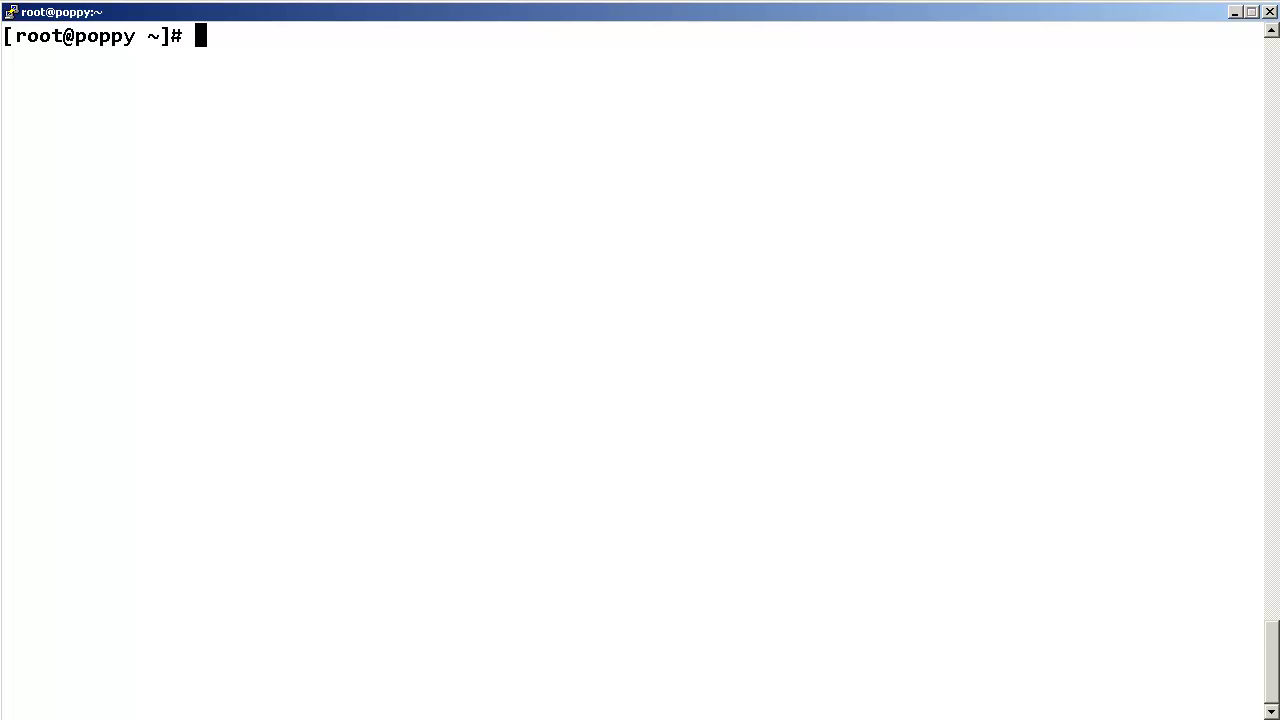
Change to the /opt/coreservices/tomcat5/shared/classes directory and display the contents of alarm.properties.
text(cd /op)
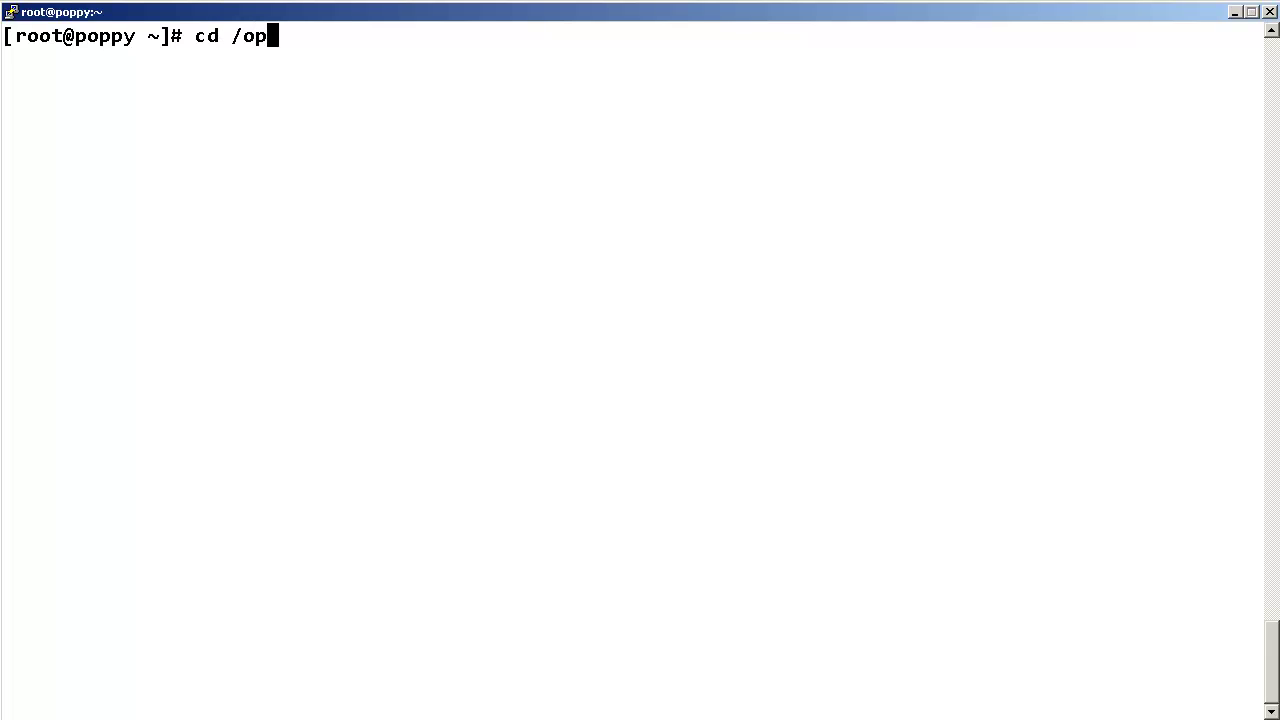
text(t/coreser)
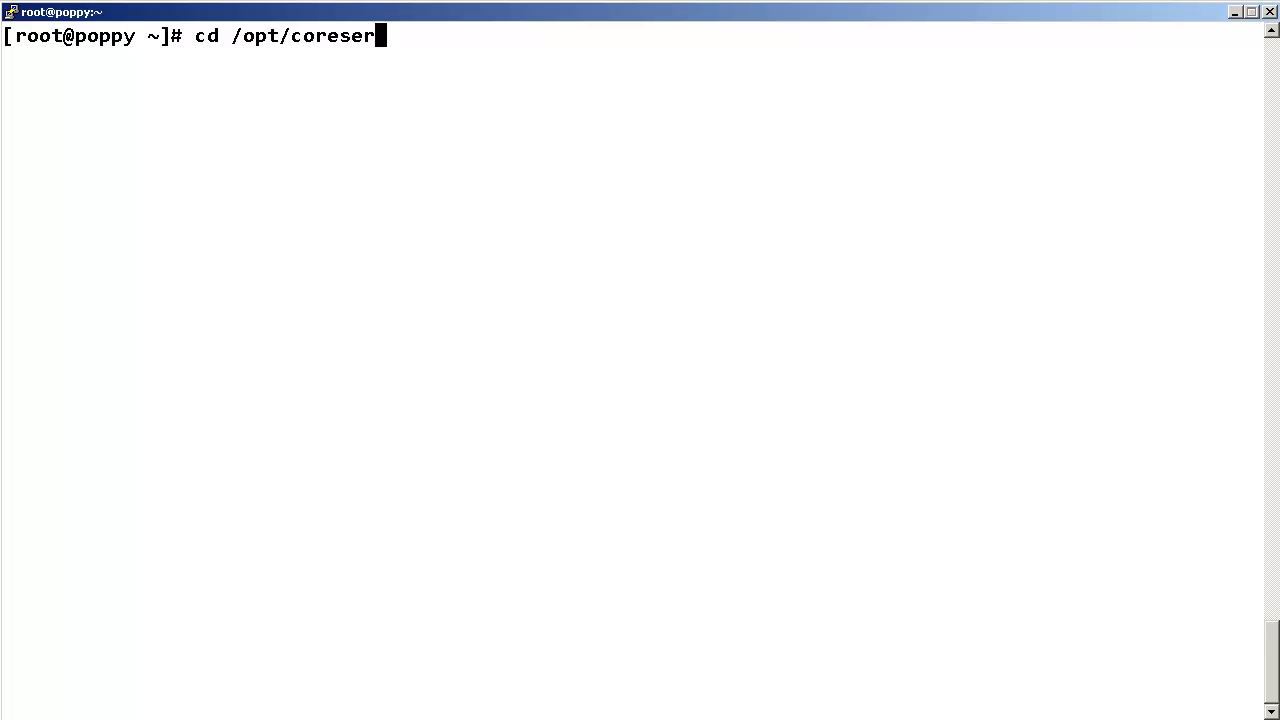
text(vices/tomca)
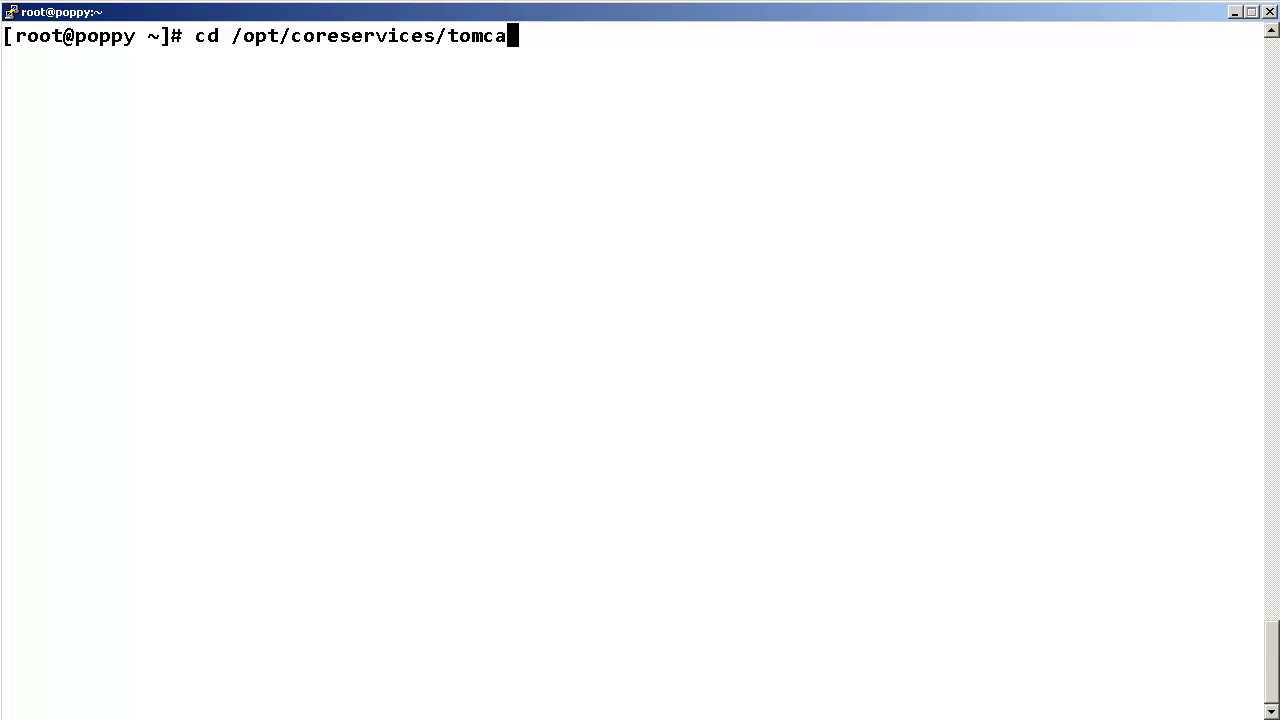
text(t5/shared/classes)
key(Return)
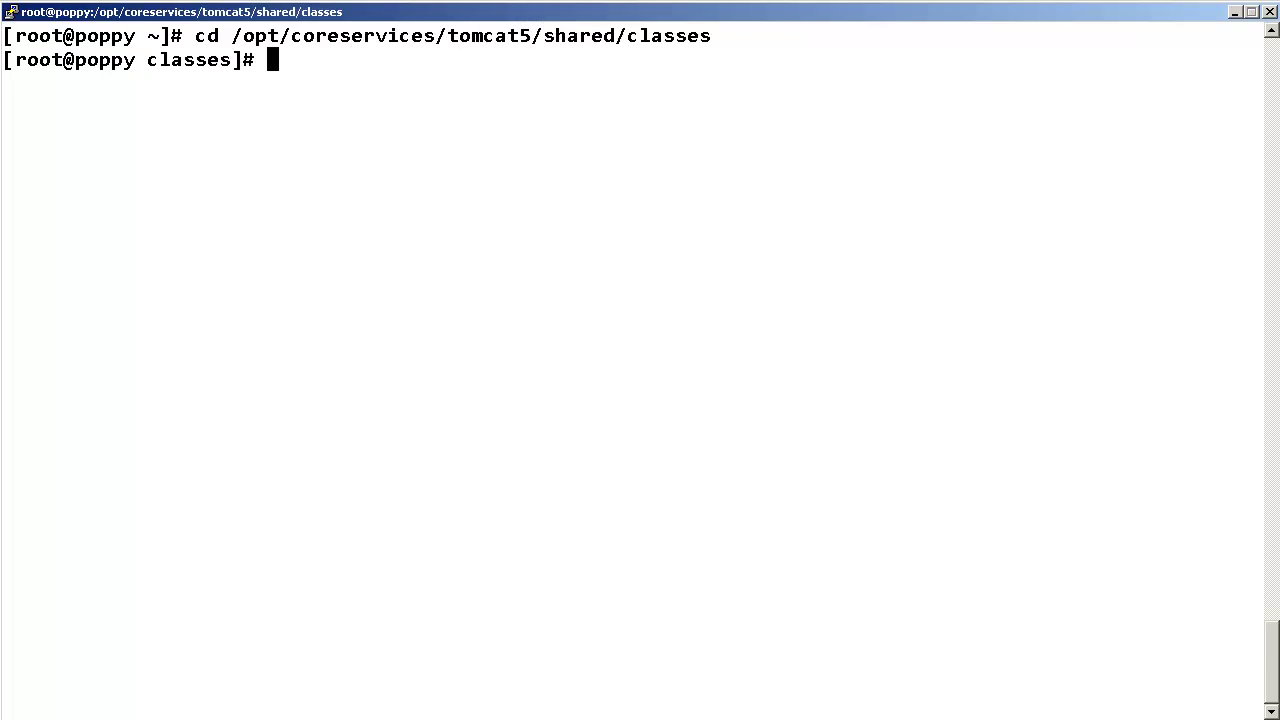
text(more alarm.properties)
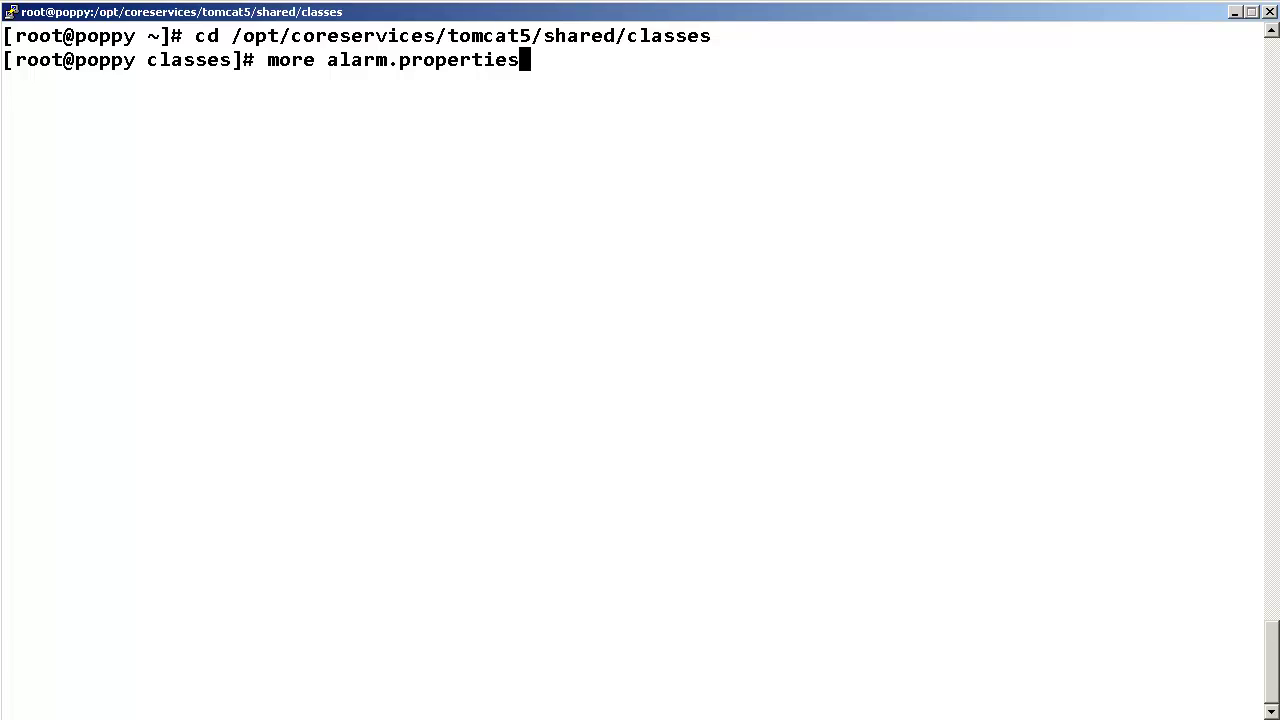
key(Return)
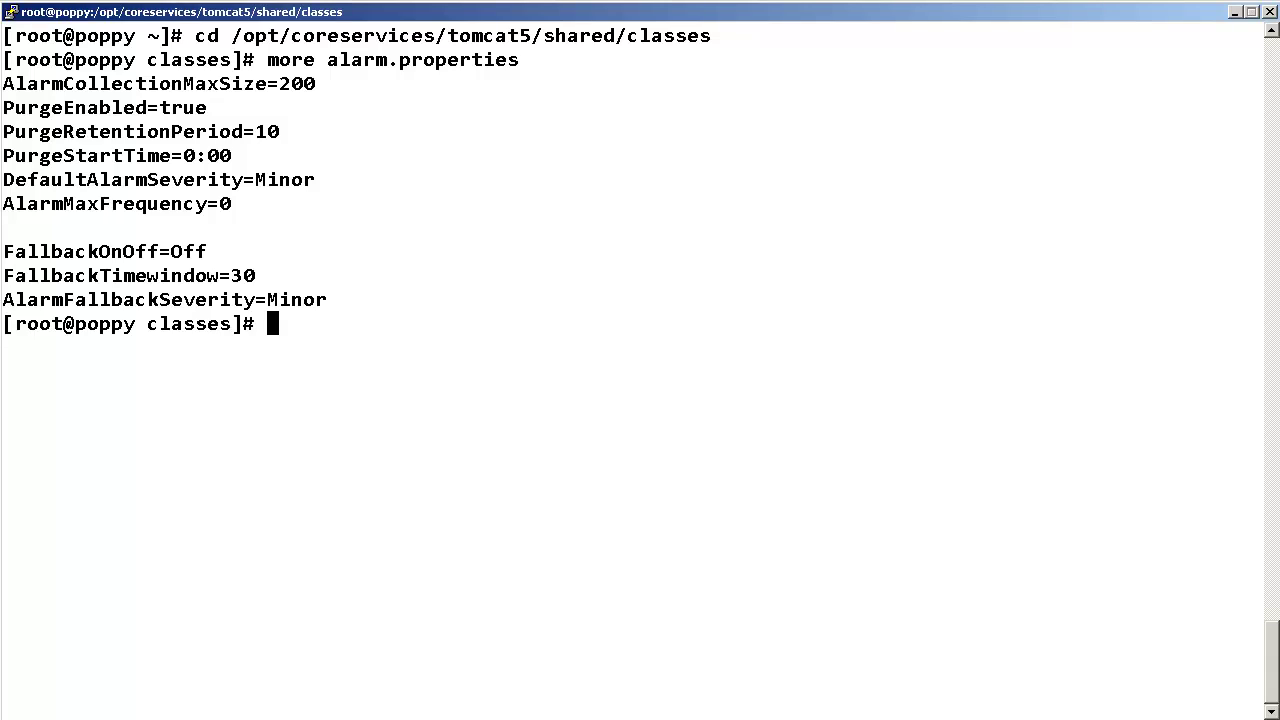
Back up alarm.properties by copying it to alarm.properties.copy in the same directory.
text(cp alarm.pro)
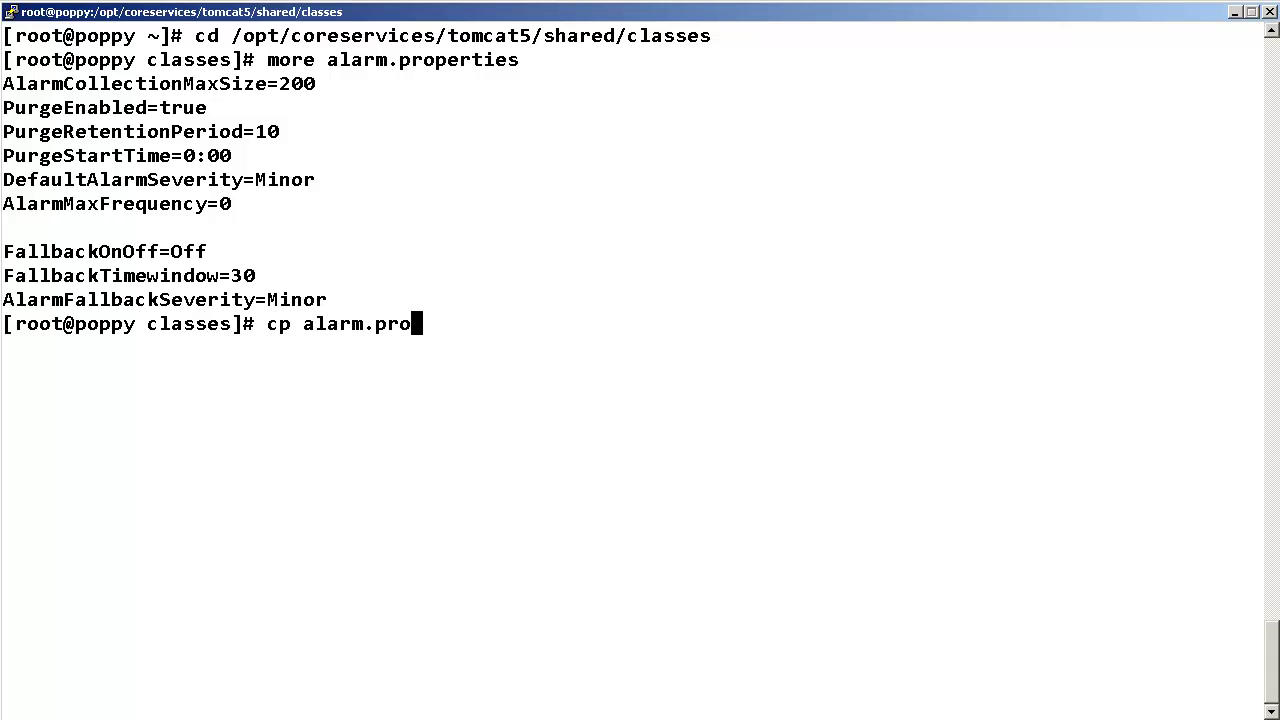
text(perties alarm.pro)
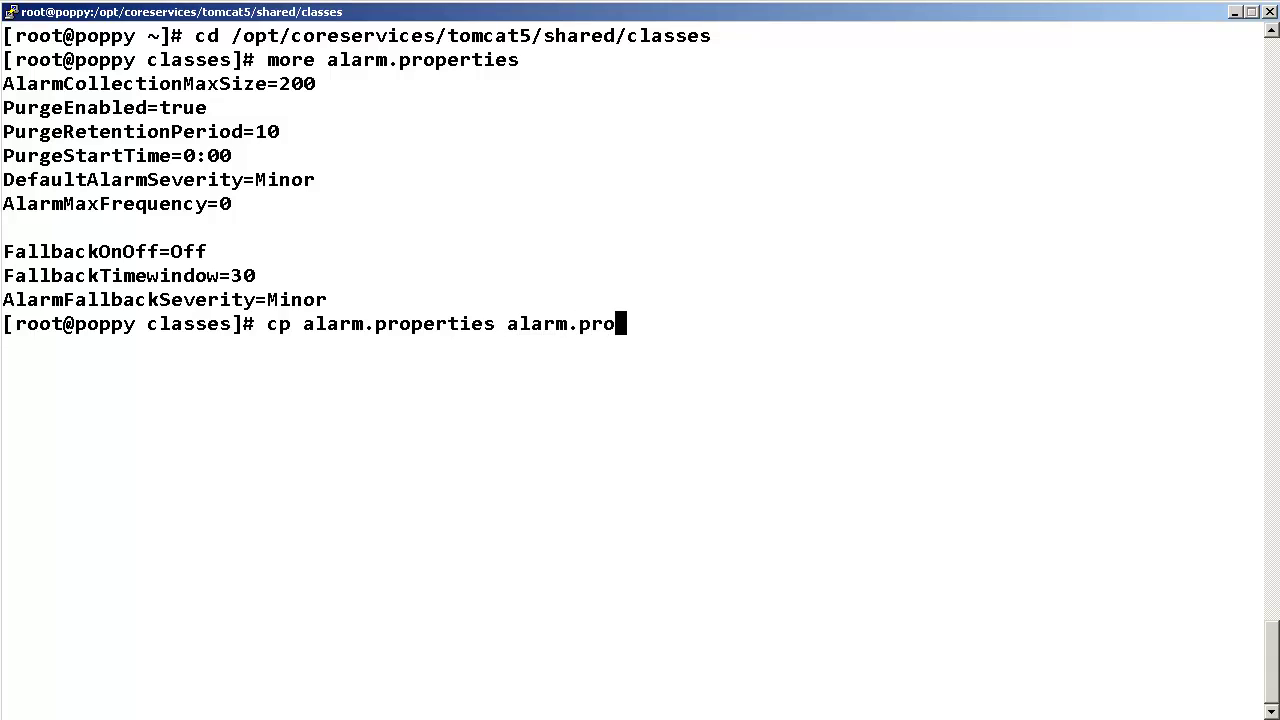
text(perties.copy)
key(Return)
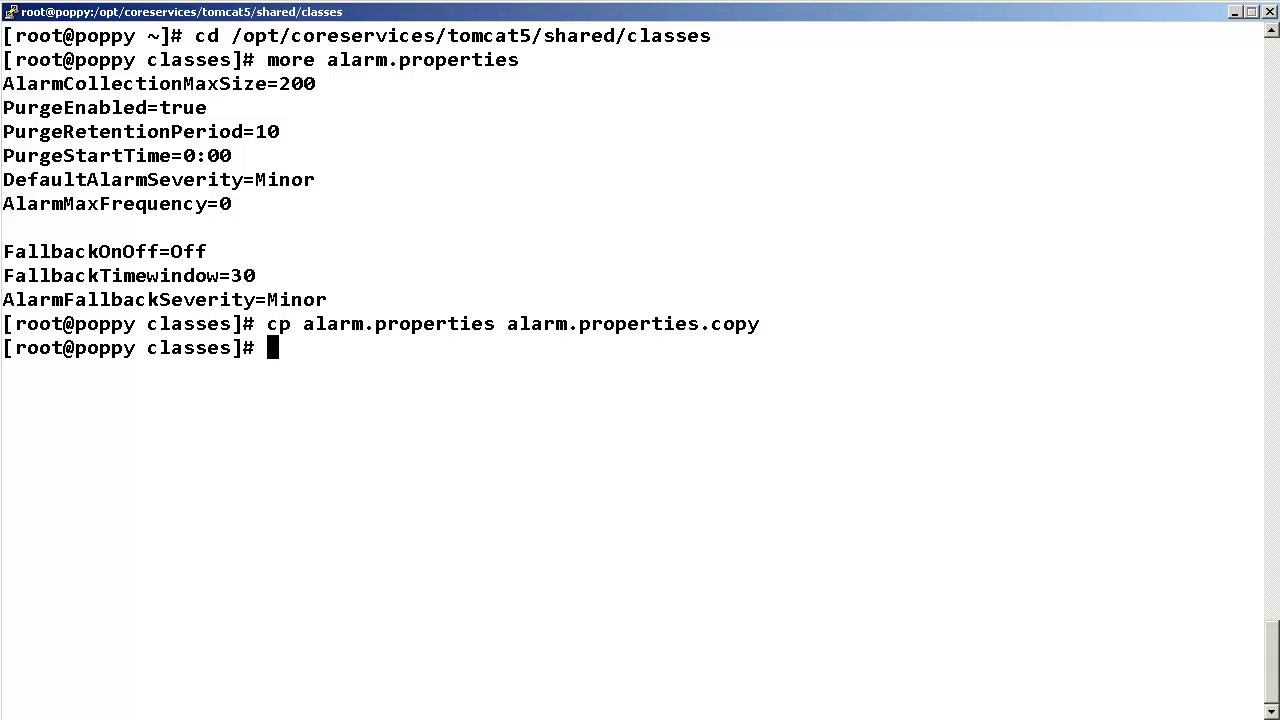
Open alarm.properties in vi and set the FallbackOnOff value to On.
text(vi alarm.properties)
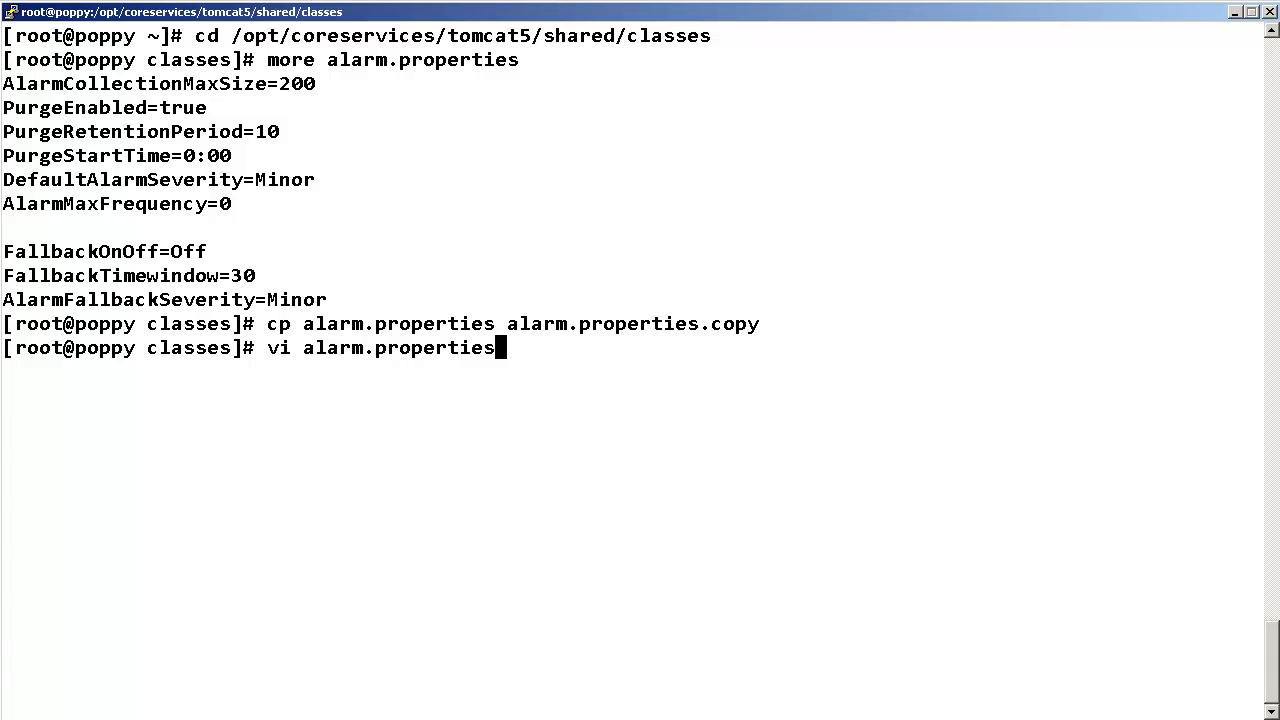
key(Return)
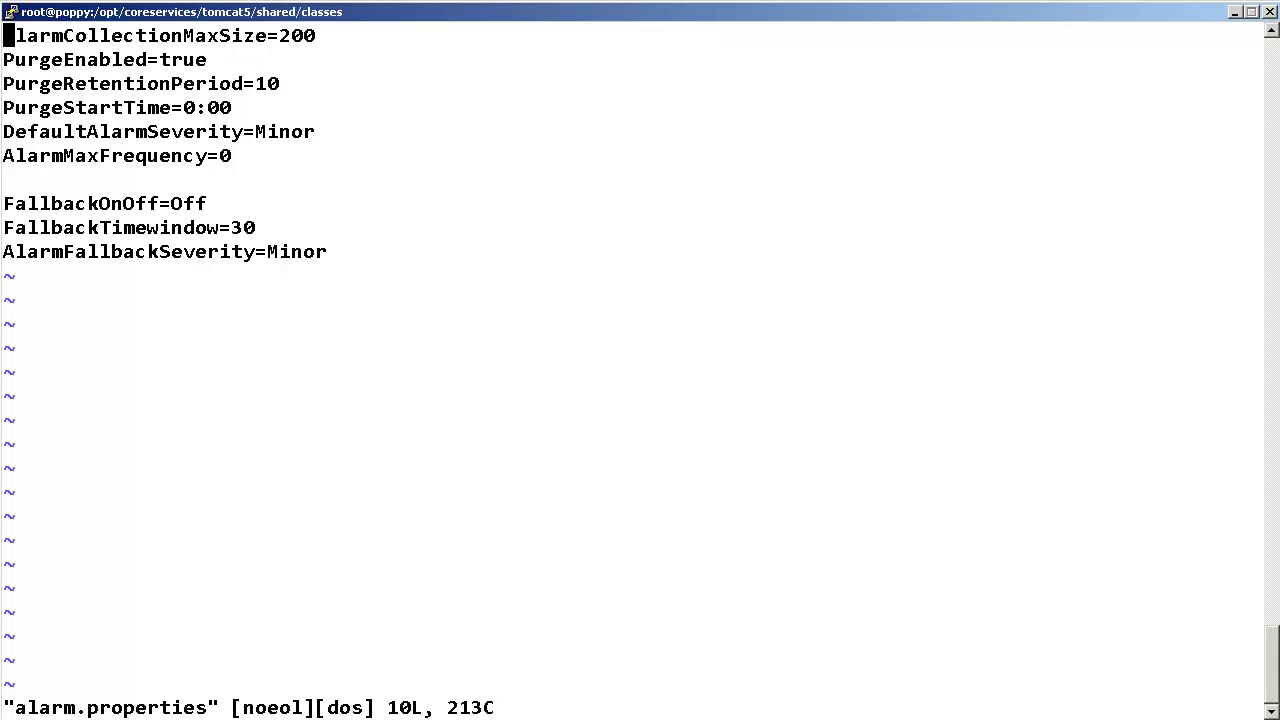
key(Down)
key(Down)
key(Down)
key(Down)
key(Down)
key(Down)
key(Down)
key(Right)
key(Right)
key(Right)
key(Right)
key(Right)
key(Right)
key(Right)
key(Right)
key(Right)
key(Right)
key(Right)
key(Right)
key(Right)
key(Right)
text(c)
text(w)
text(On)
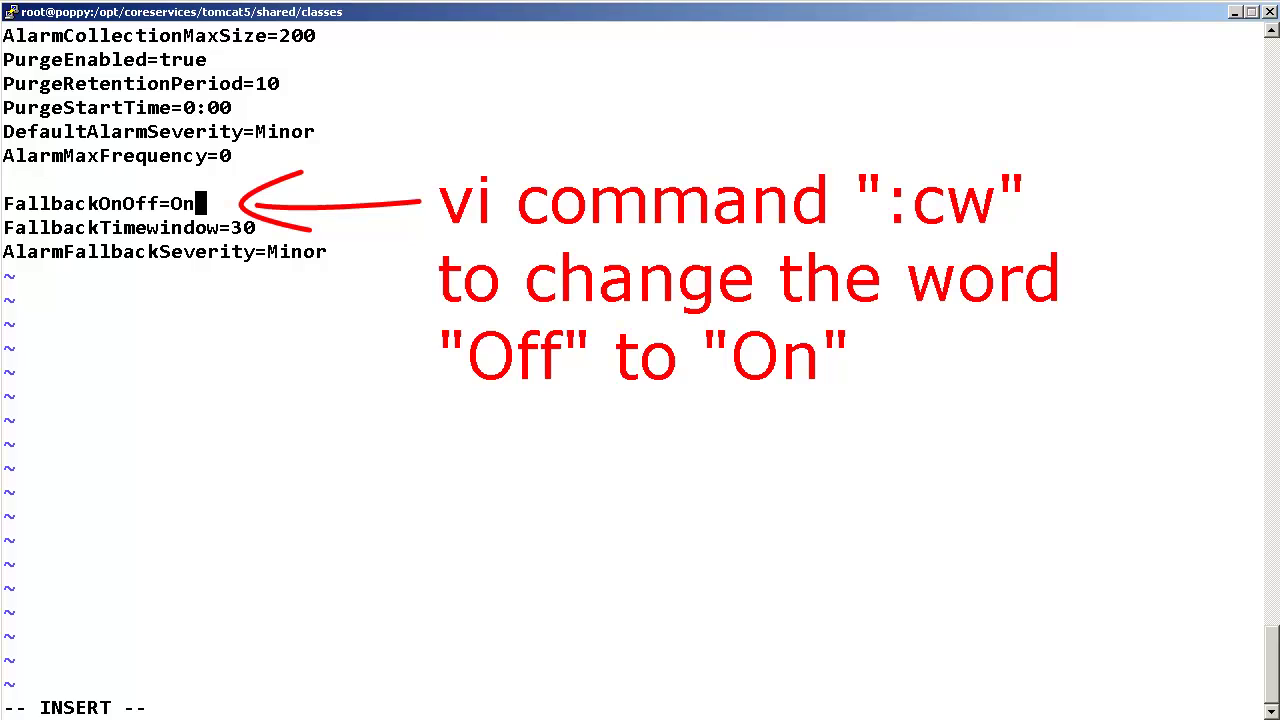
key(Escape)
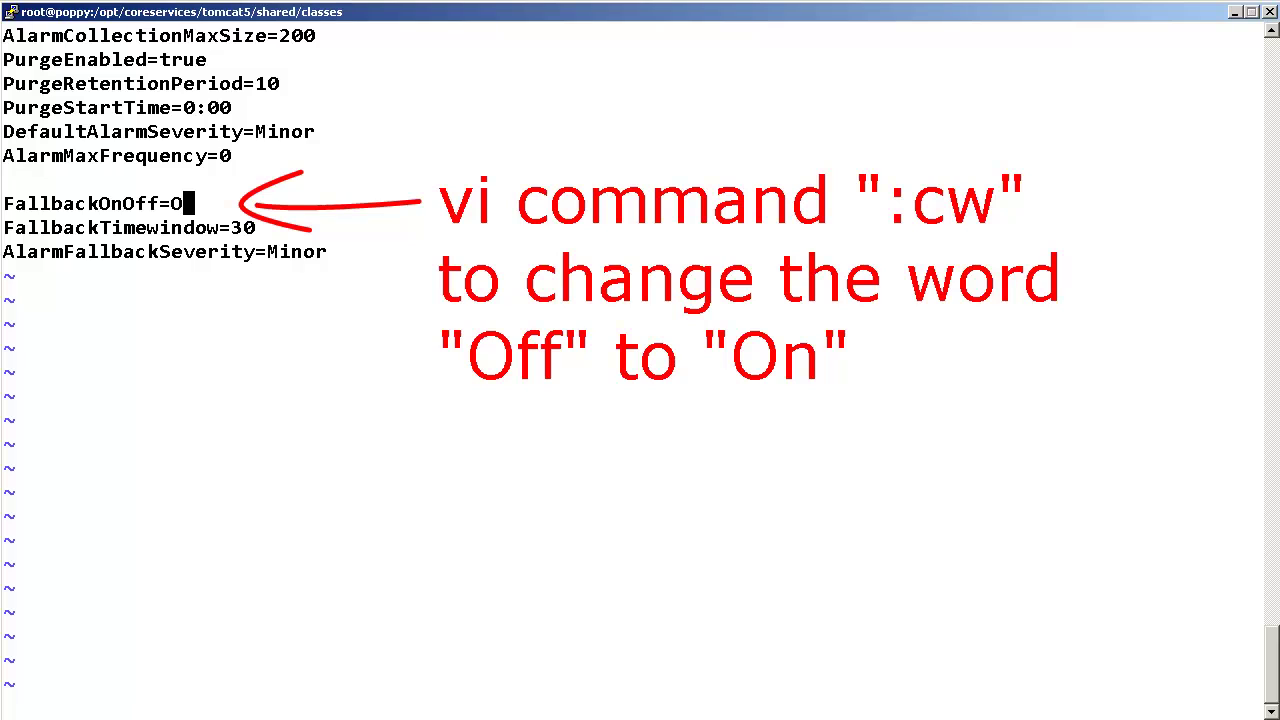
Change the AlarmFallbackSeverity value to Critical in alarm.properties.
key(Return)
key(Return)
key(Right)
key(w)
key(w)
text(c)
text(w)
text(Critical)
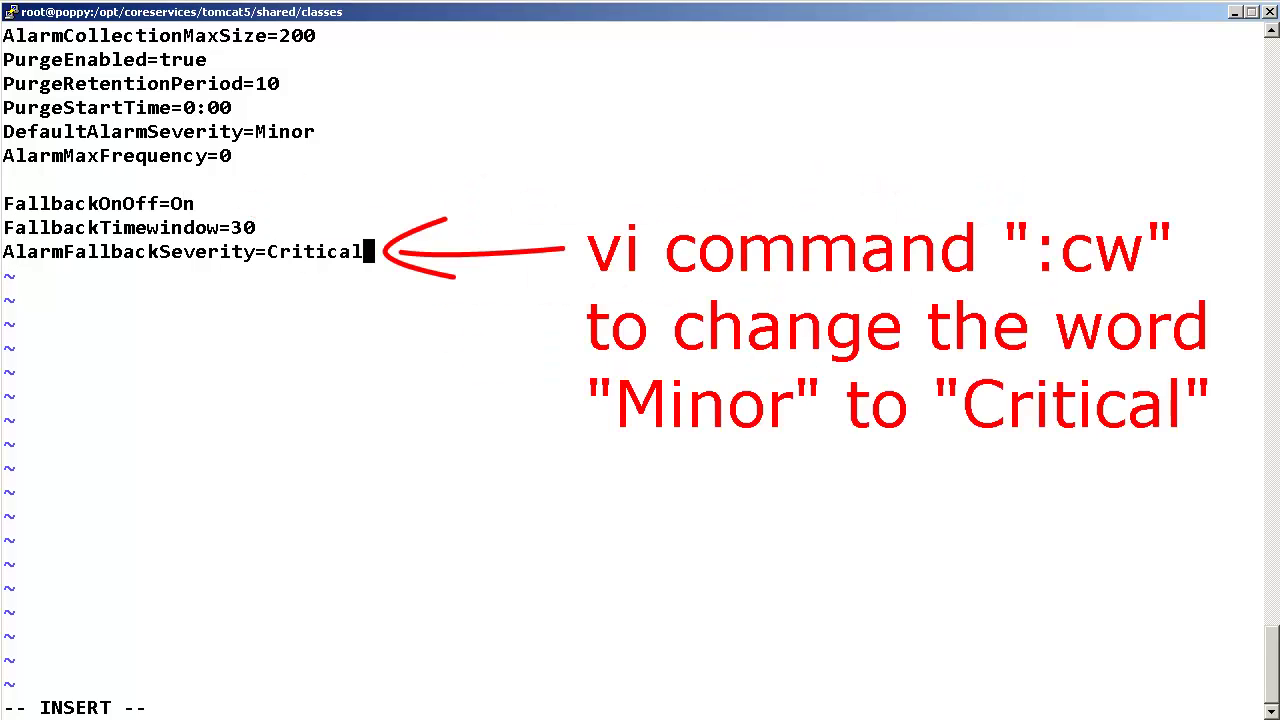
Add the line FallbackAlarmCode=ACORE00069 below AlarmFallbackSeverity, followed by an empty line, and save the file and quit vi.
key(Return)
text(FallbackAla)
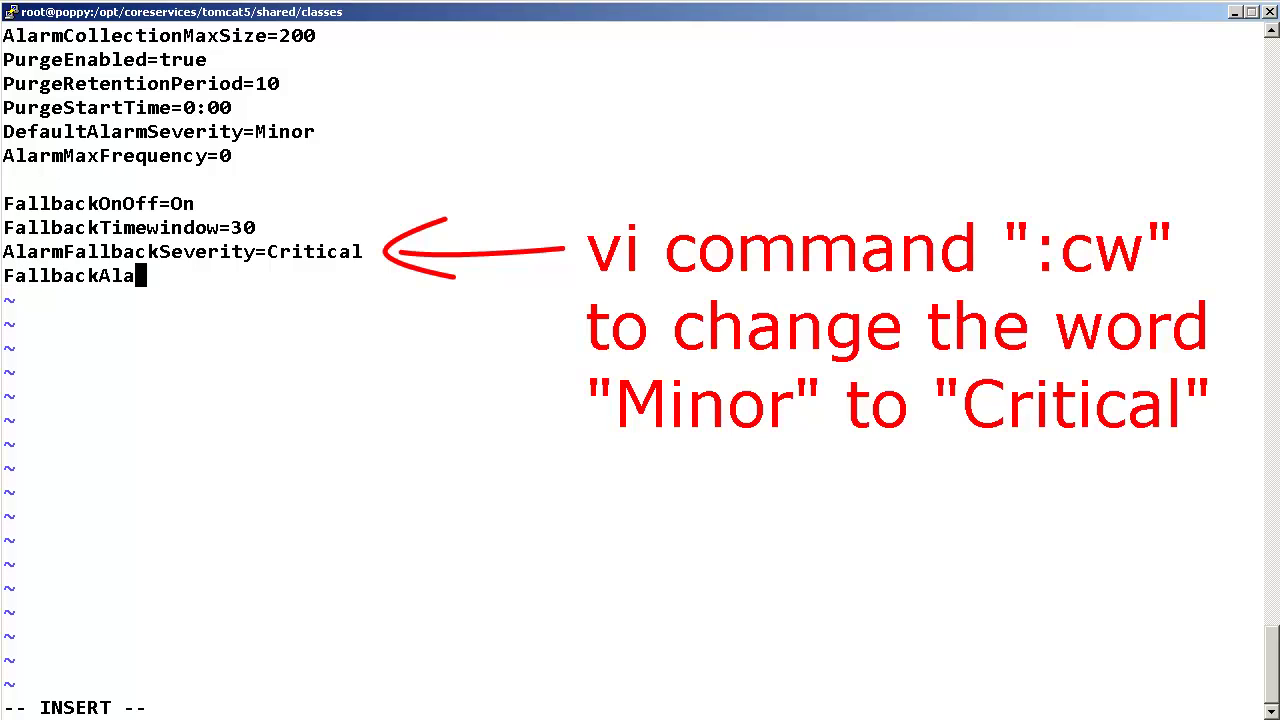
text(rmCode)
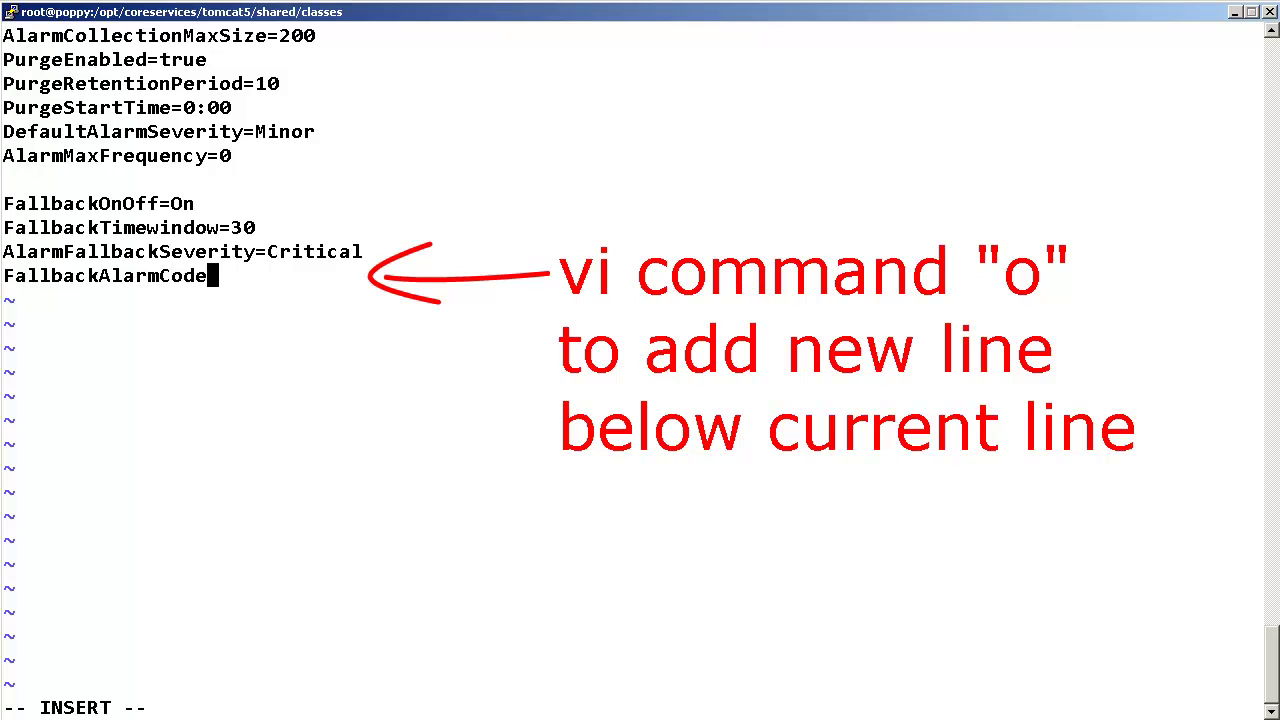
text(=ACORE00069)
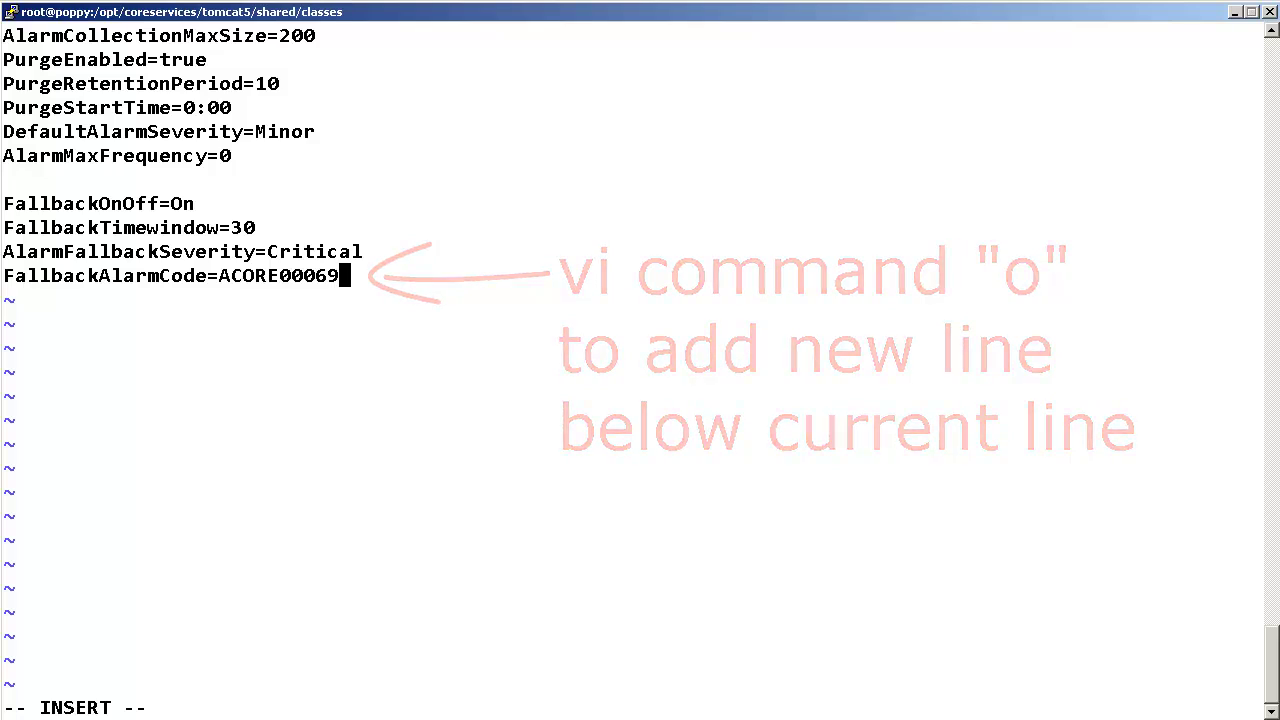
key(Return)
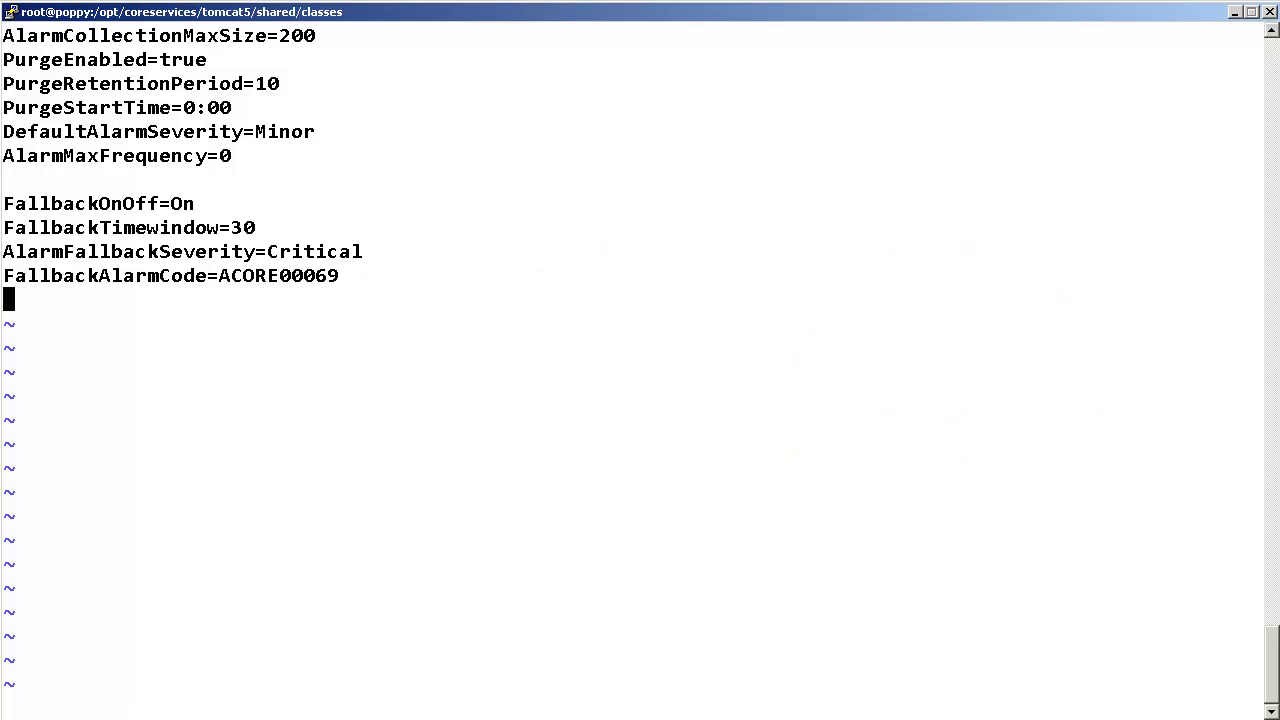
key(Escape)
text(:wq)
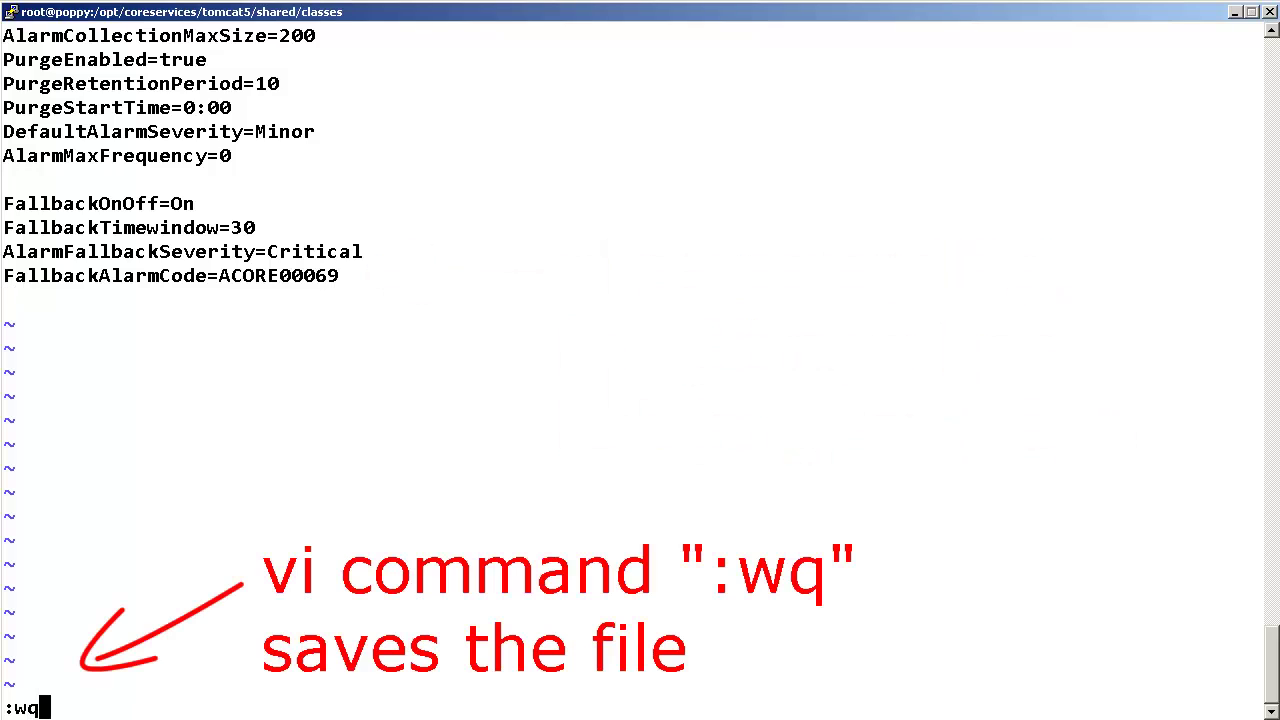
key(Return)
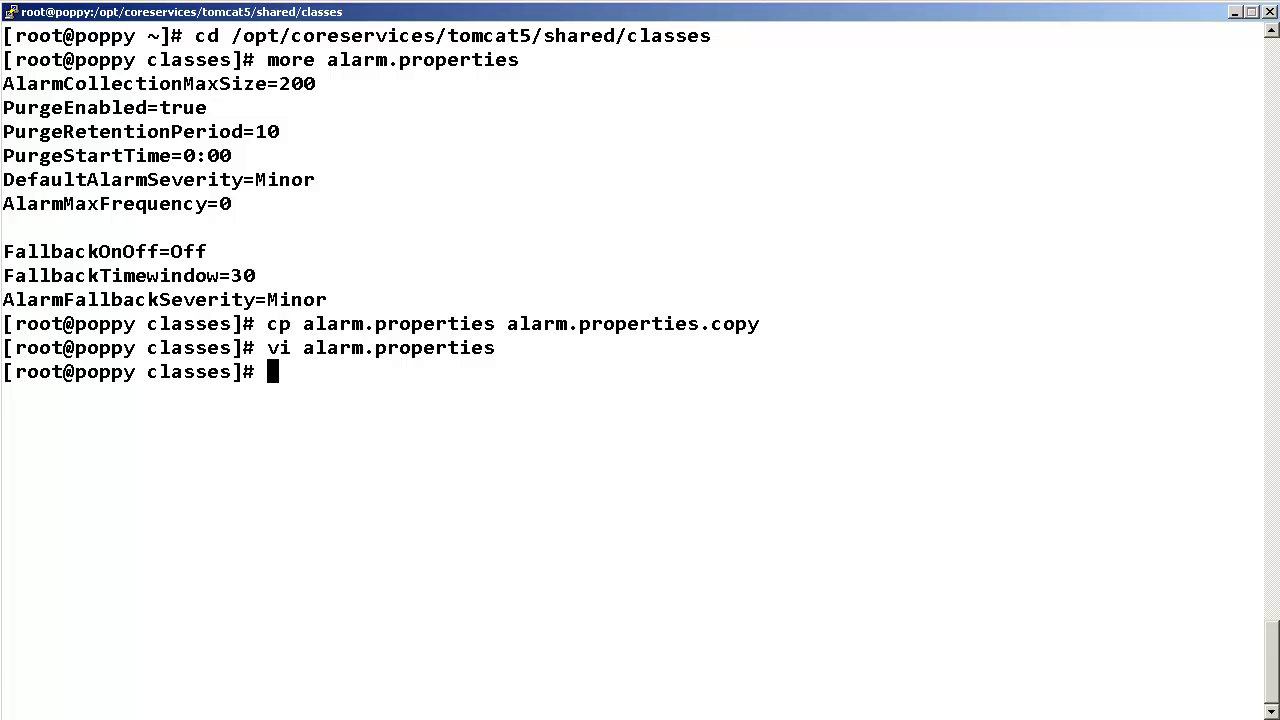
Display the contents of alarm.properties with more to check the edited fallback settings.
text(more alarm.pro)
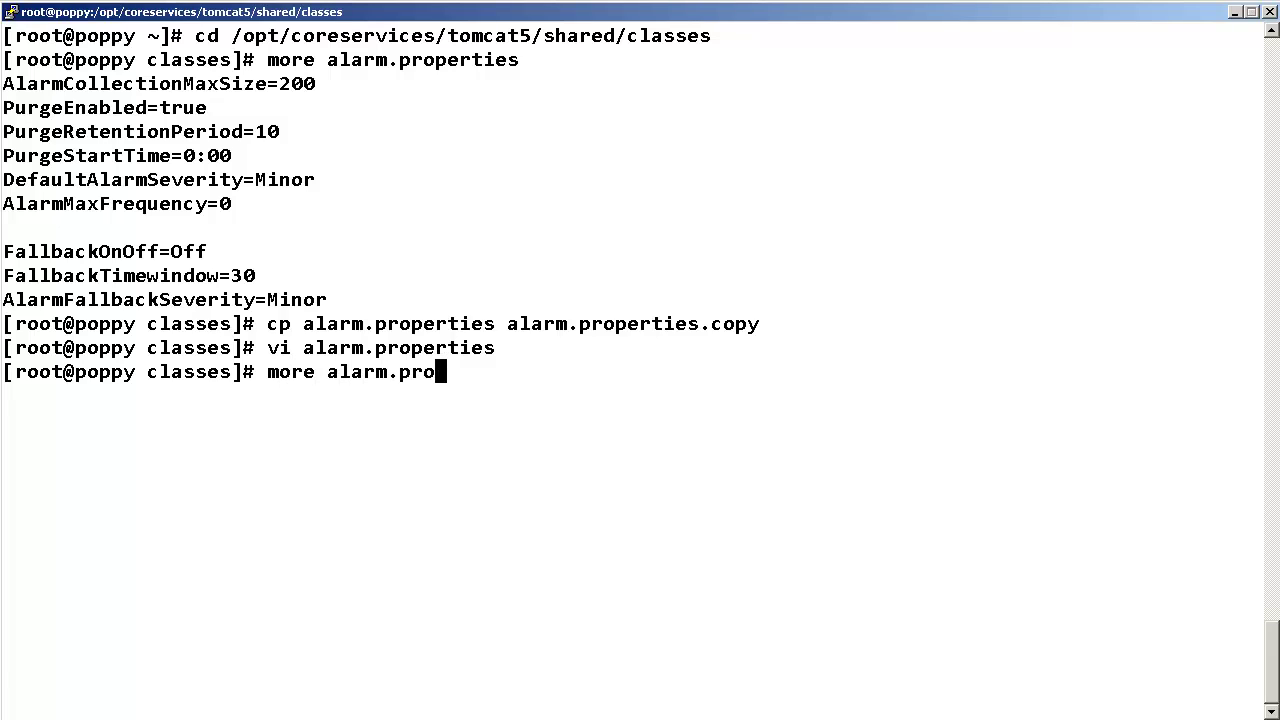
text(perties)
key(Return)
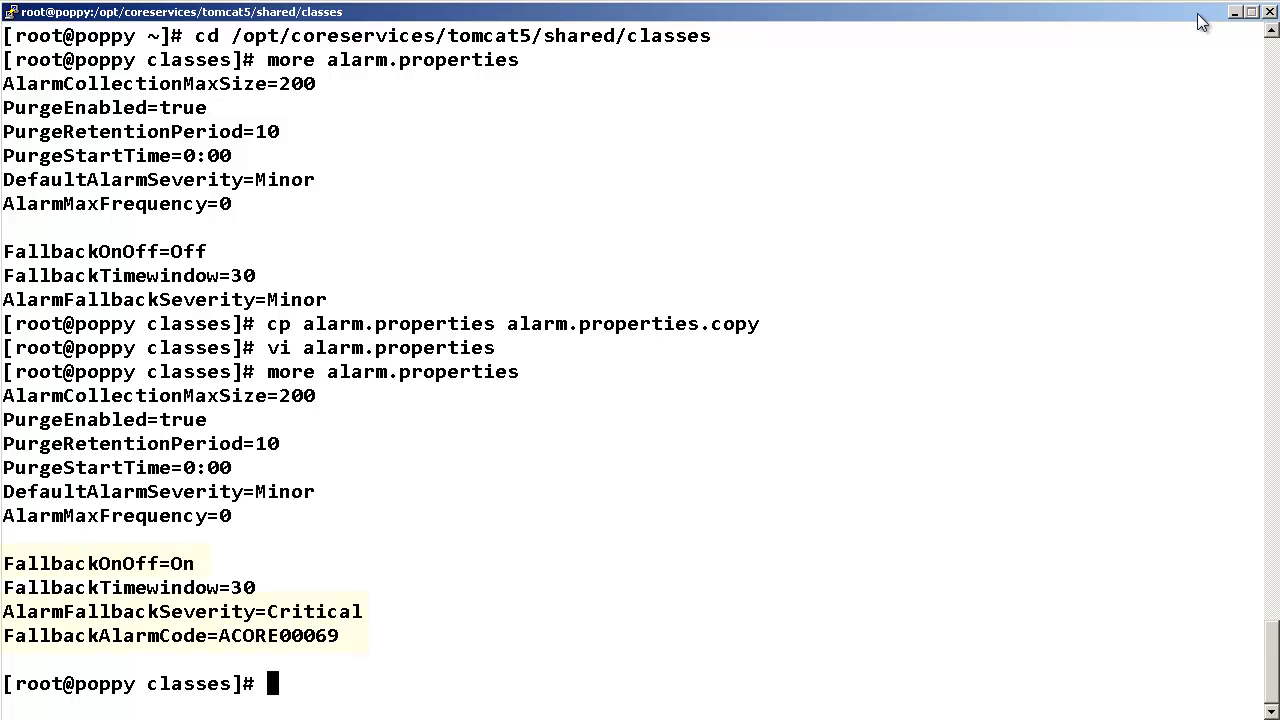